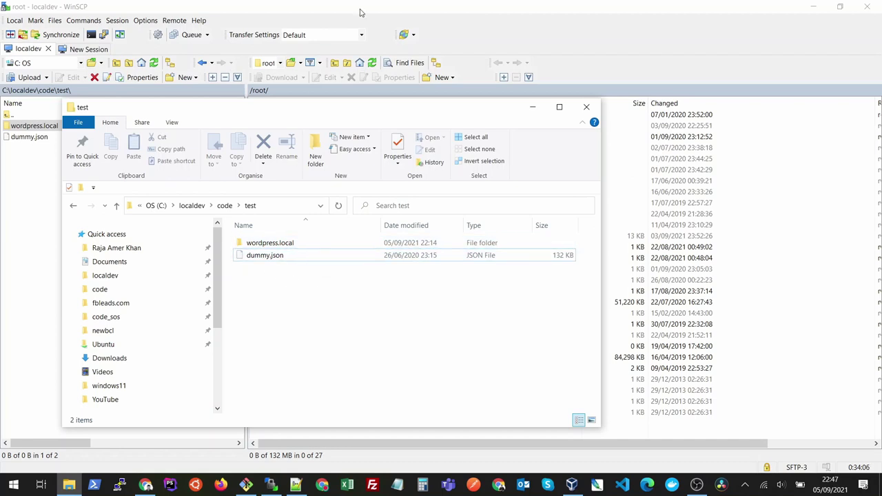
# Start copying wordpress.local to /root, cancel the slow upload, and delete the partial remote folder
pyautogui.click(368, 6)
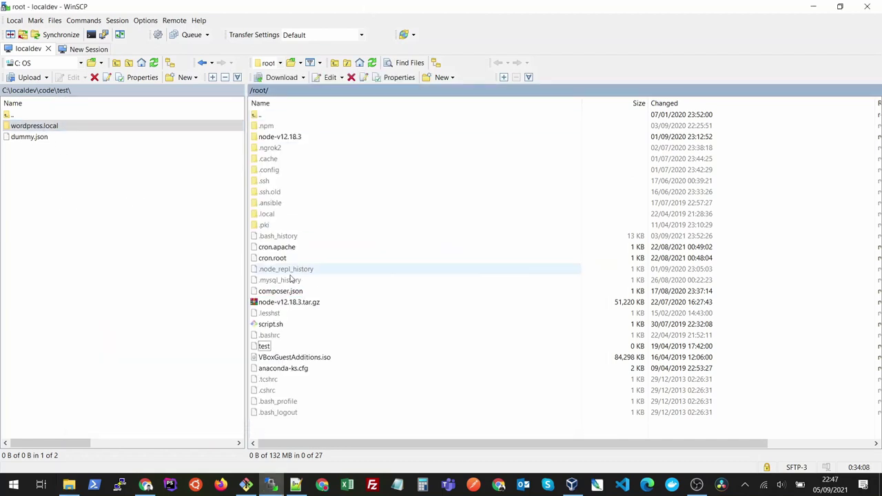
pyautogui.click(55, 126)
pyautogui.moveTo(327, 317); pyautogui.dragTo(335, 310)
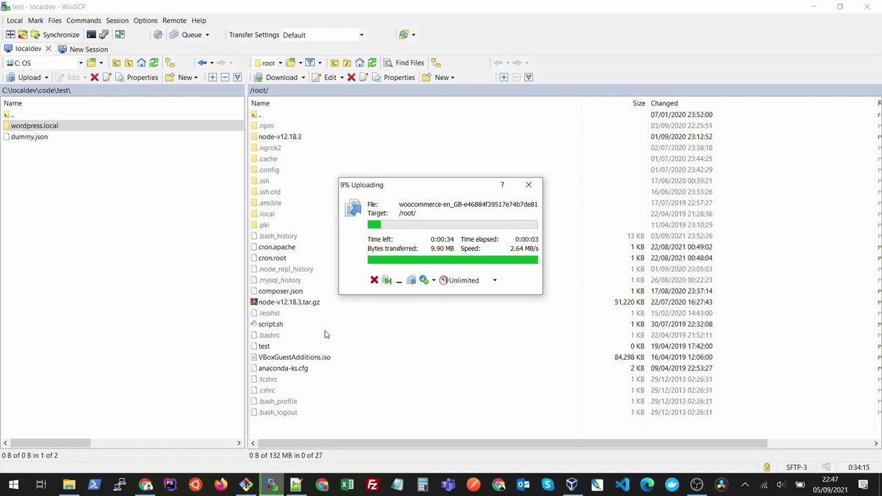
pyautogui.click(374, 280)
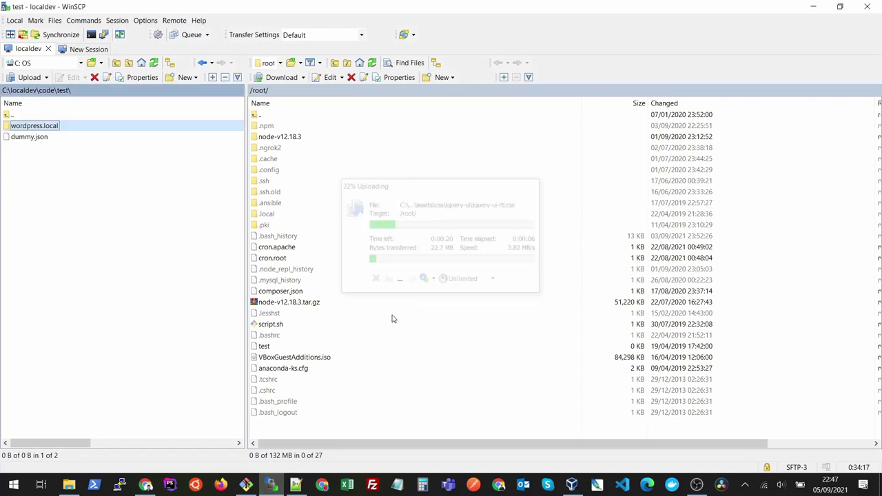
pyautogui.click(281, 128)
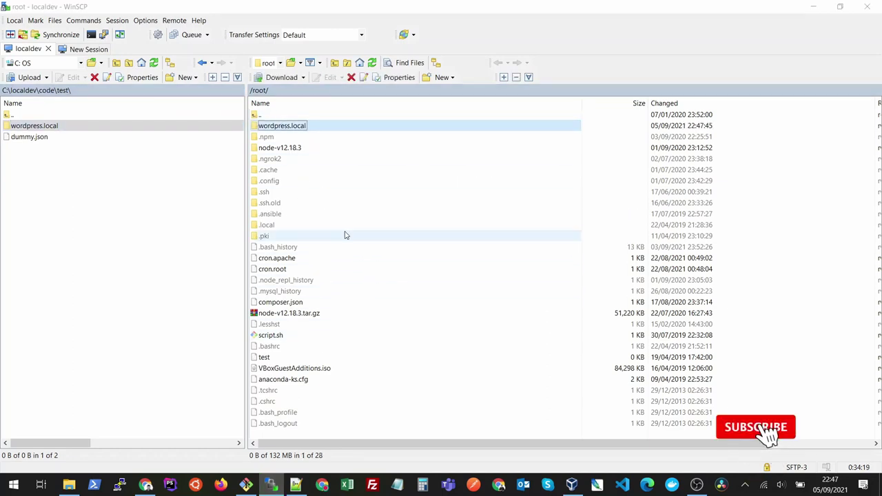
pyautogui.press('Delete')
pyautogui.press('Return')
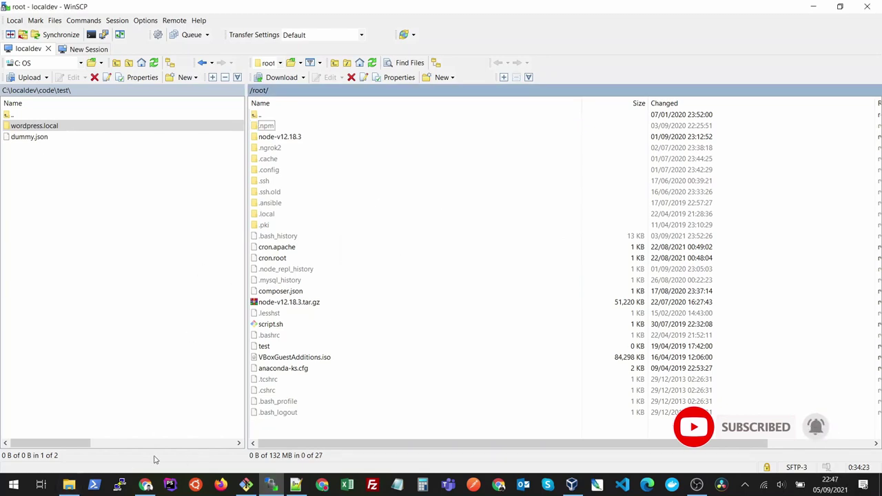
# Check the connection security details of the 7-Zip download page
pyautogui.click(145, 484)
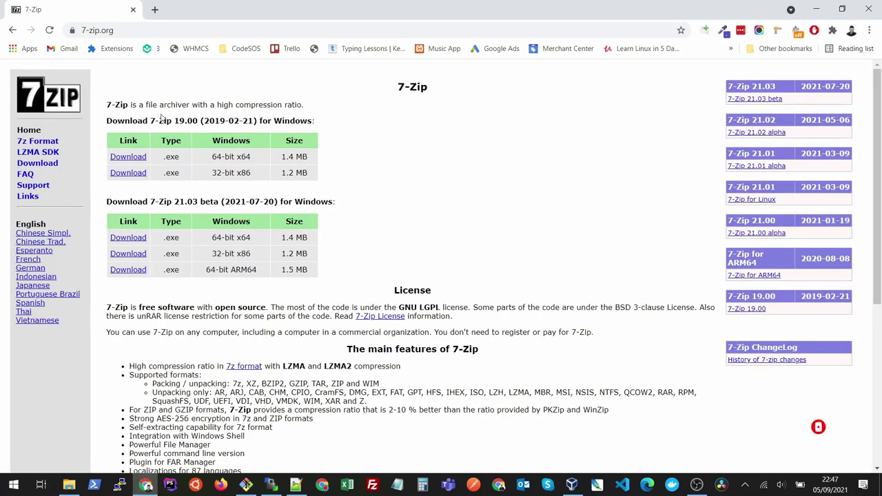
pyautogui.click(72, 30)
pyautogui.click(100, 29)
# In the test folder, use 7-Zip's Add to "wordpress.local.7z" and select the resulting 19.2 MB archive
pyautogui.click(69, 484)
pyautogui.click(311, 289)
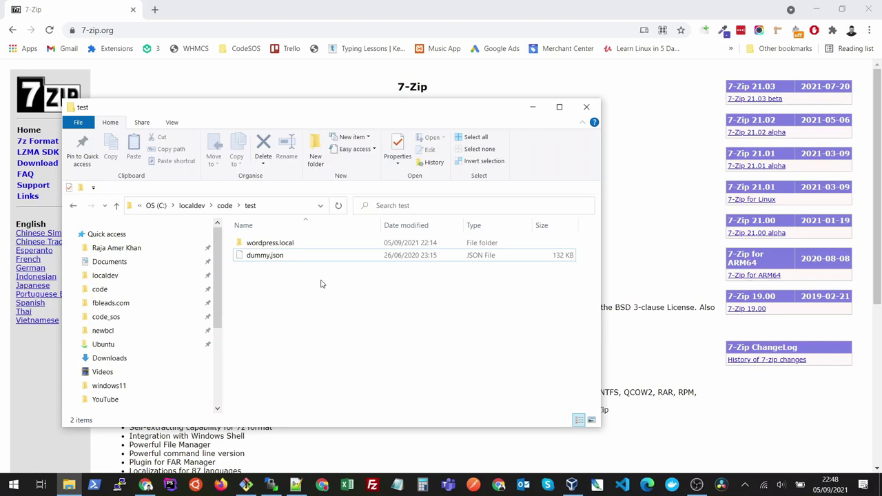
pyautogui.rightClick(267, 243)
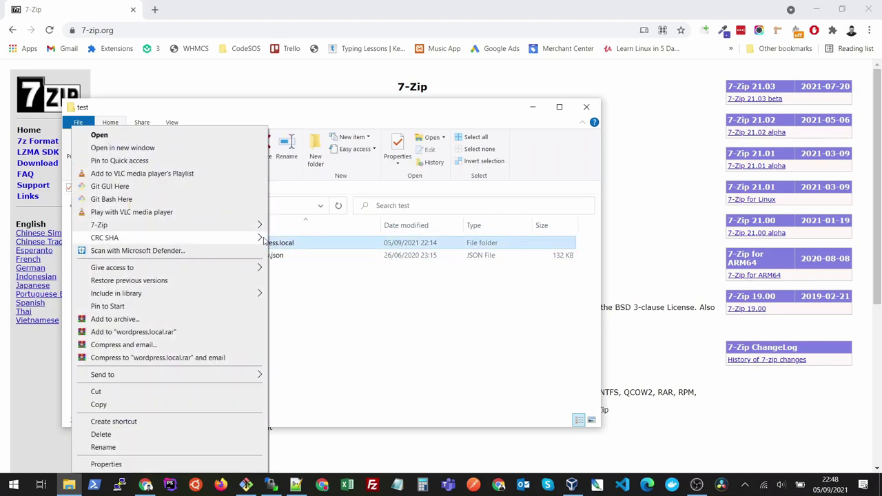
pyautogui.moveTo(111, 224)
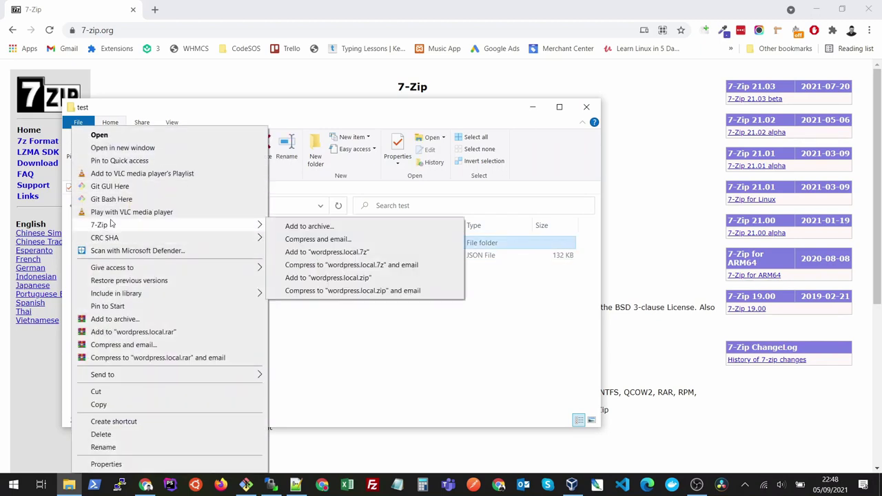
pyautogui.click(335, 368)
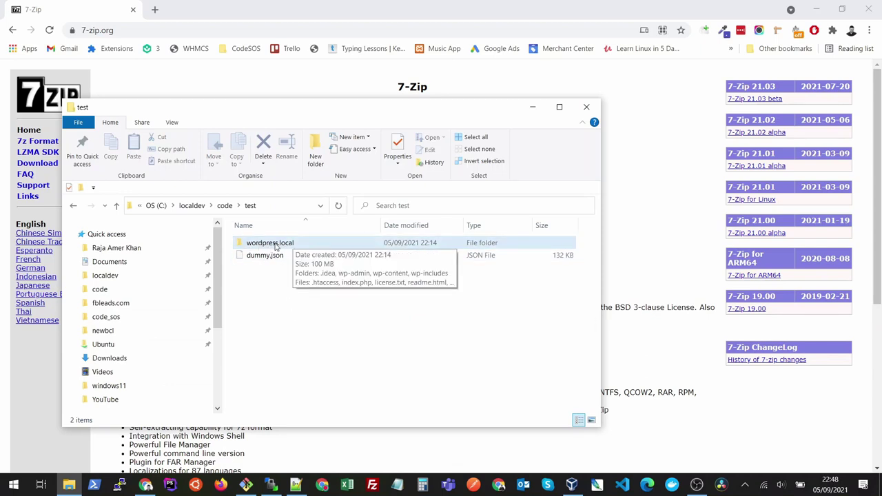
pyautogui.rightClick(270, 248)
pyautogui.moveTo(191, 225)
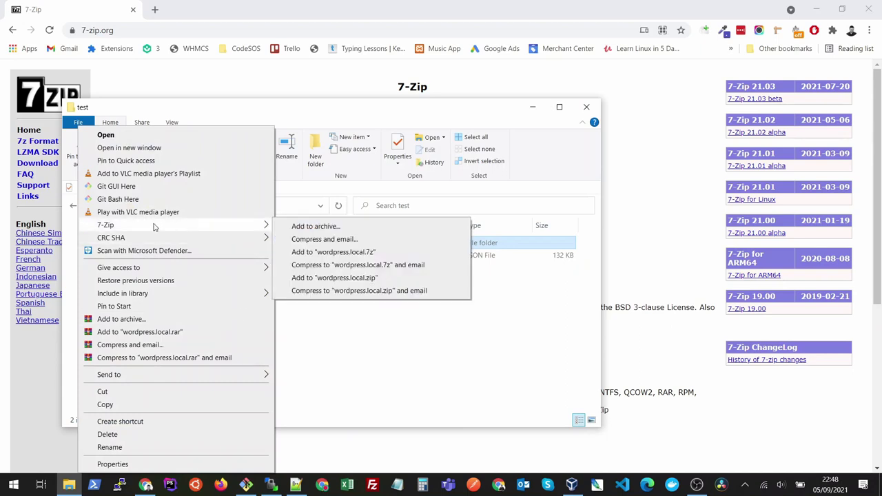
pyautogui.click(341, 254)
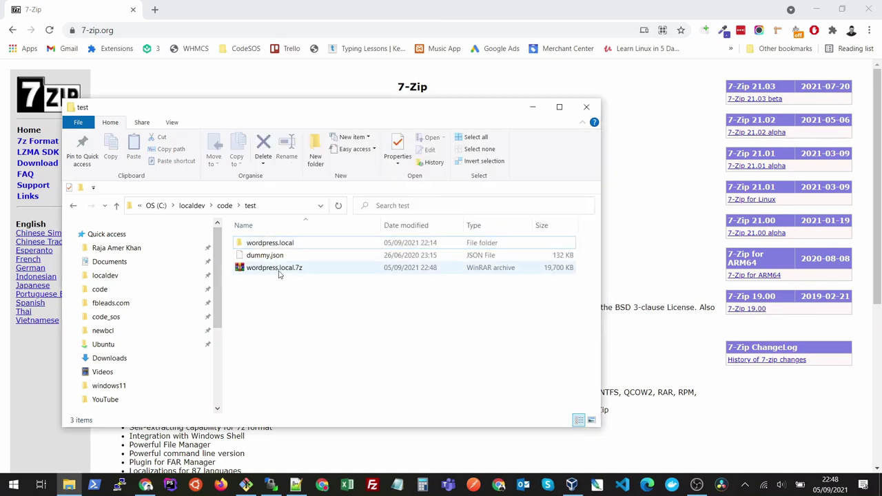
pyautogui.click(275, 270)
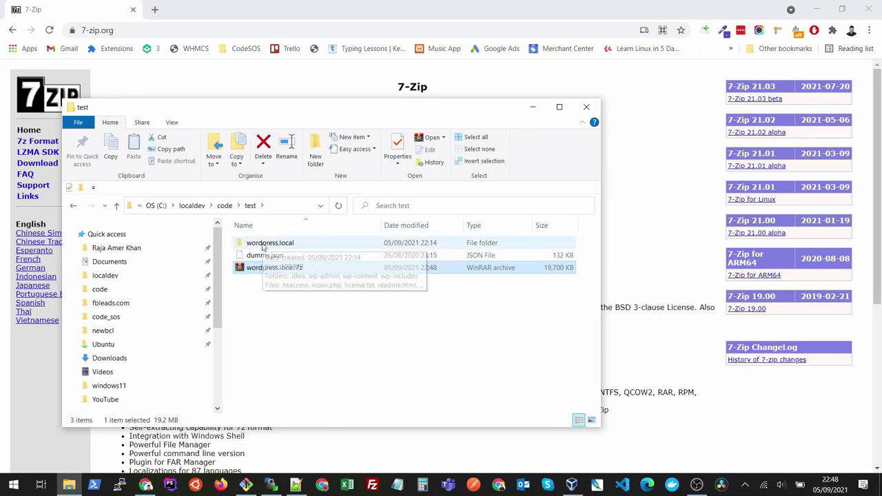
pyautogui.rightClick(263, 247)
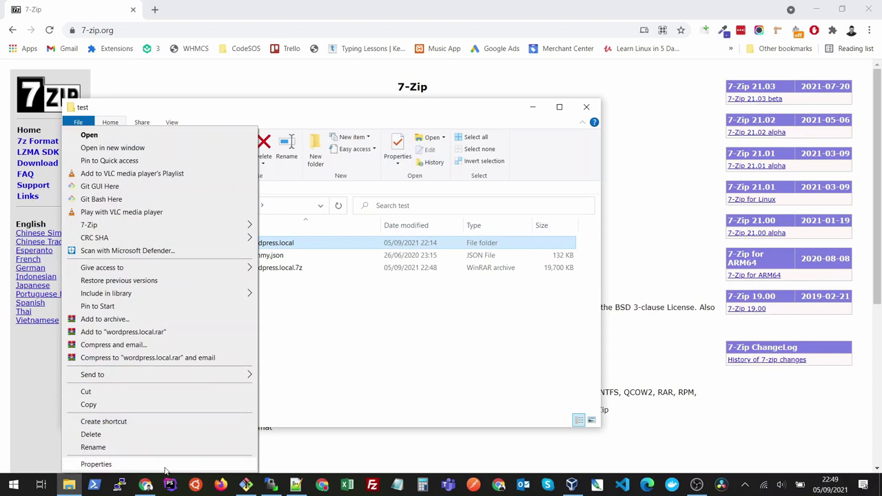
pyautogui.click(164, 466)
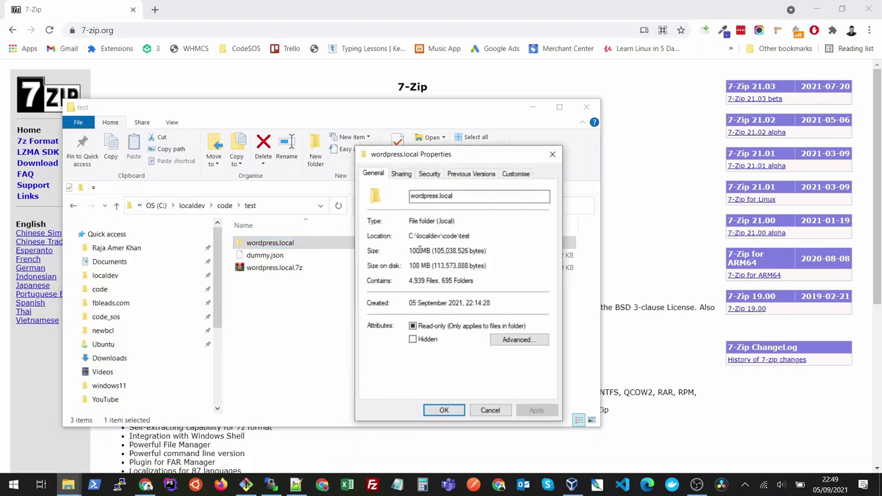
pyautogui.moveTo(431, 251); pyautogui.dragTo(408, 253)
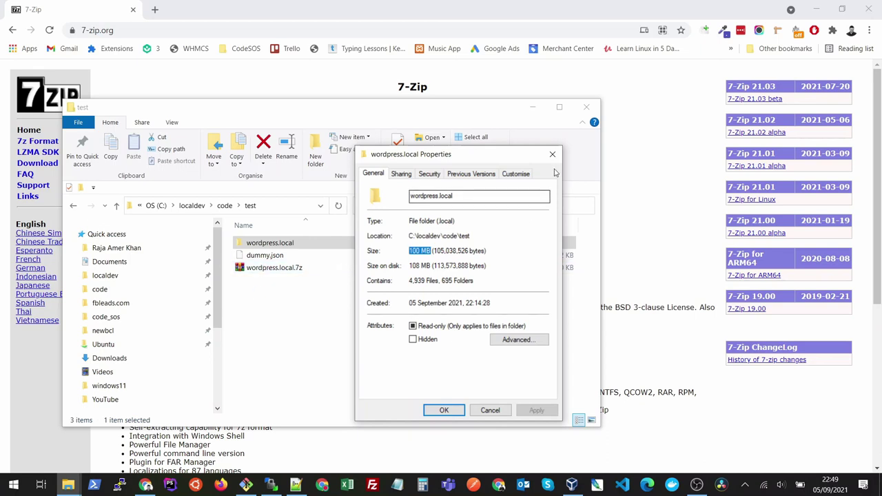
pyautogui.press('Escape')
pyautogui.click(286, 271)
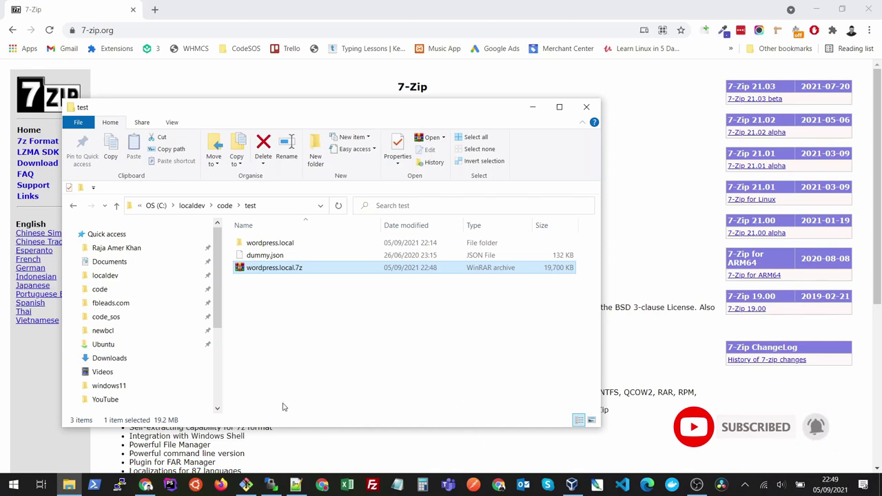
# Upload wordpress.local.7z (19,700 KB) to /root with F5, then switch to the PuTTY terminal
pyautogui.click(271, 483)
pyautogui.click(17, 137)
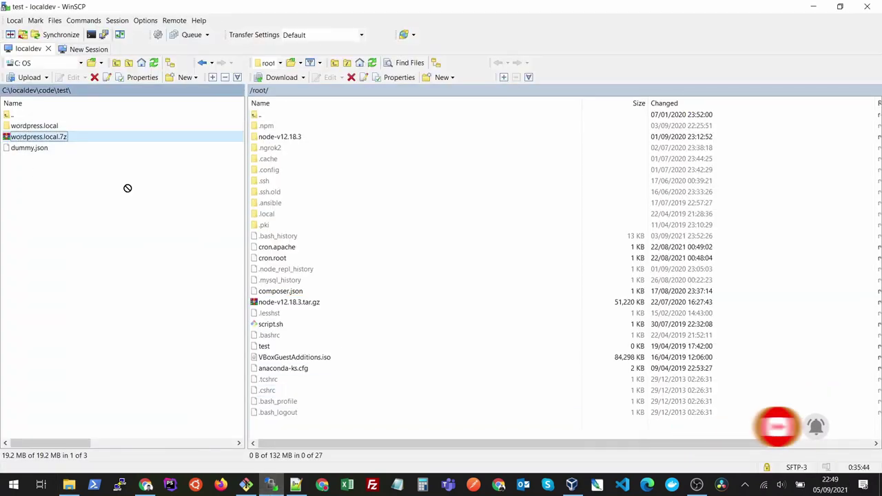
pyautogui.press('F5')
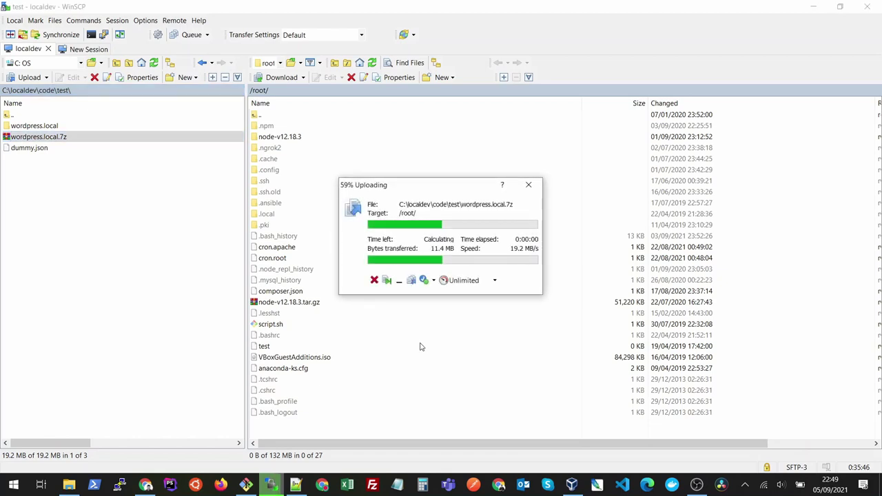
pyautogui.click(283, 238)
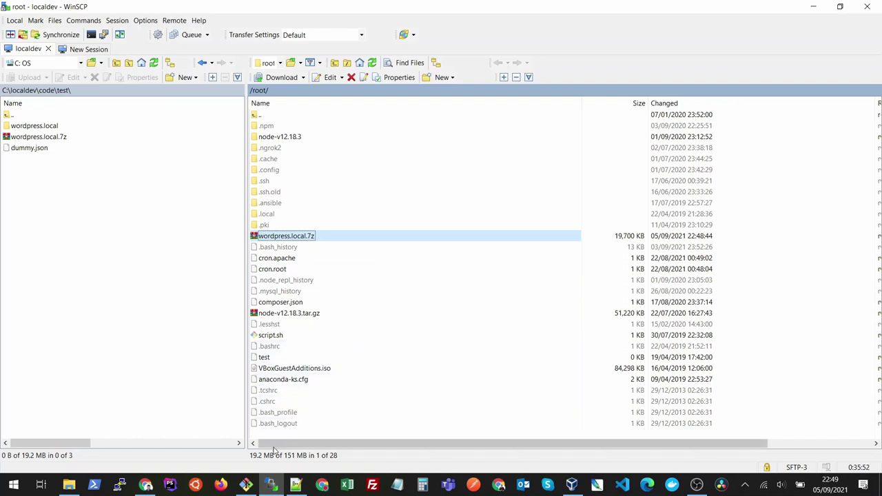
pyautogui.click(246, 485)
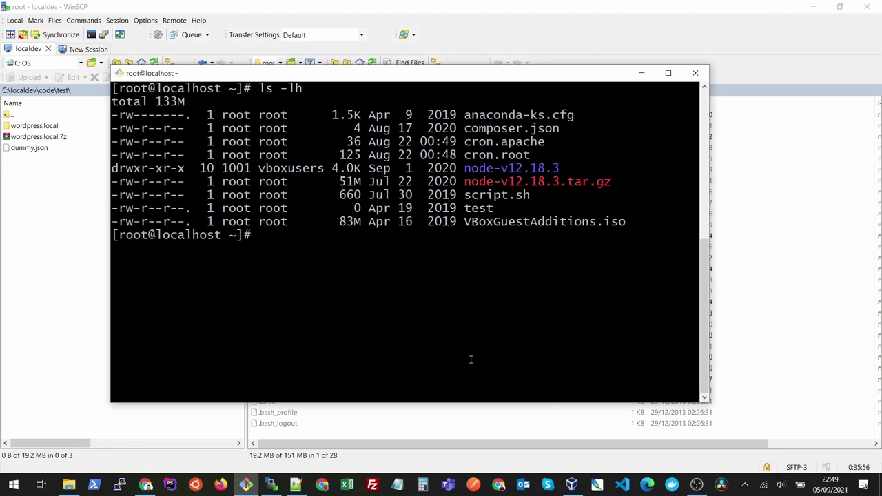
# Clear the screen and run ls -allh, highlighting the 20M wordpress.local.7z
pyautogui.hotkey('ctrl', 'l')
pyautogui.write('ls -al')
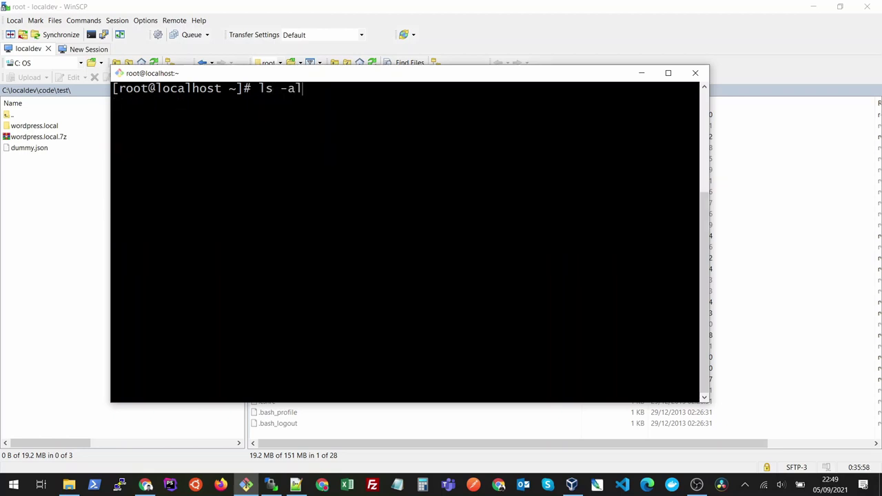
pyautogui.write('lh')
pyautogui.press('Return')
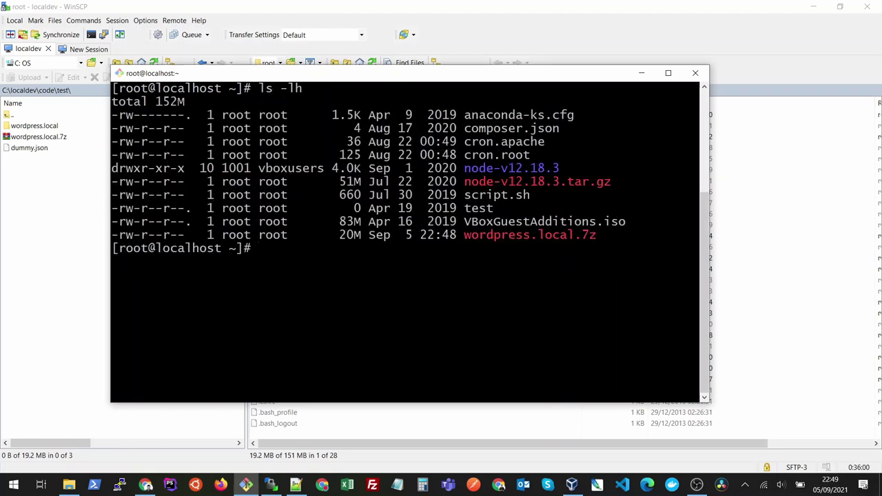
pyautogui.moveTo(465, 239); pyautogui.dragTo(601, 234)
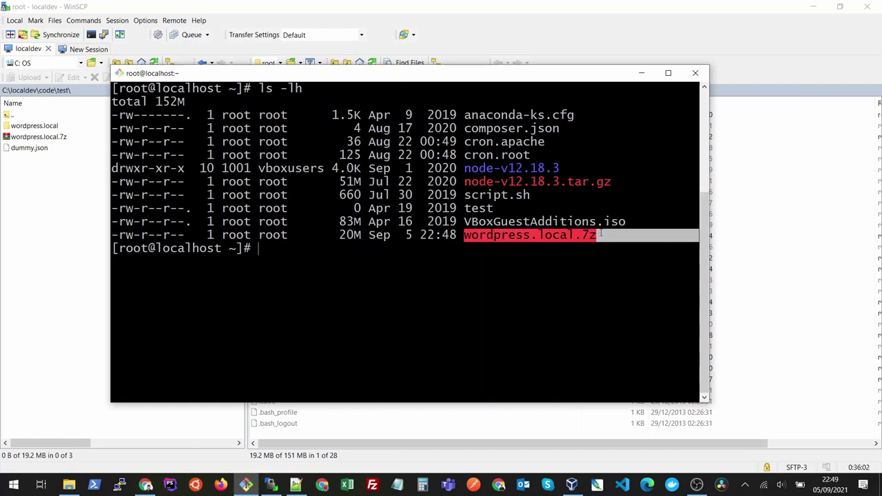
pyautogui.click(441, 319)
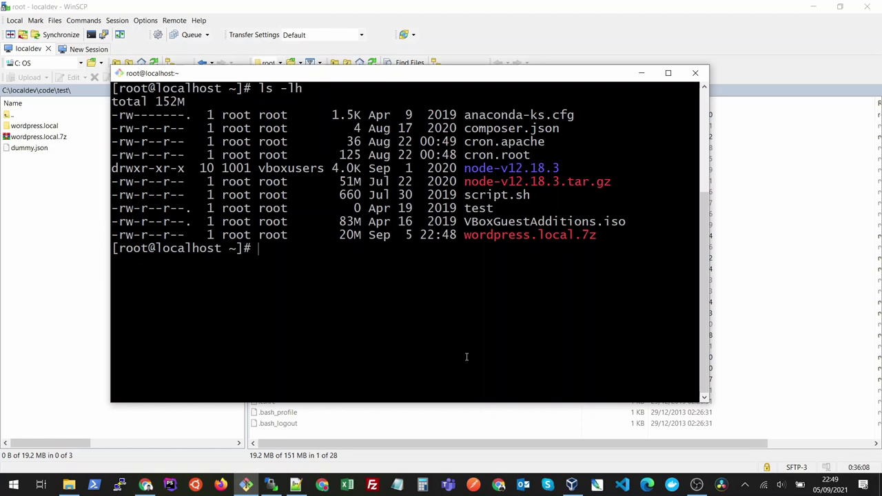
# Run cat /etc/os-release to show the CentOS Linux 7 release details
pyautogui.write('cat /etc/os-release')
pyautogui.press('Return')
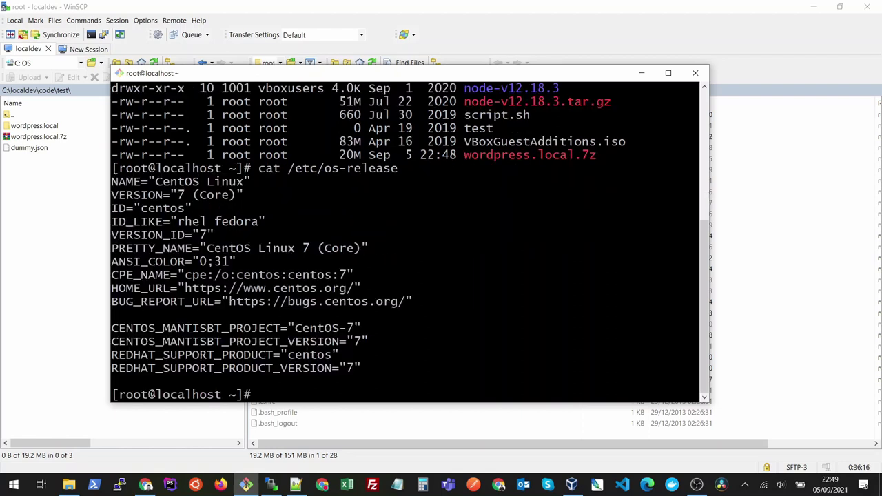
pyautogui.moveTo(289, 166); pyautogui.dragTo(383, 168)
pyautogui.moveTo(255, 168); pyautogui.dragTo(398, 168)
# Highlight CentOS Linux in the release output, then clear the terminal
pyautogui.moveTo(207, 248); pyautogui.dragTo(311, 248)
pyautogui.click(357, 254)
pyautogui.write('clear')
pyautogui.press('Return')
# Run yum install p7zip and answer y to install the package
pyautogui.write('yum install')
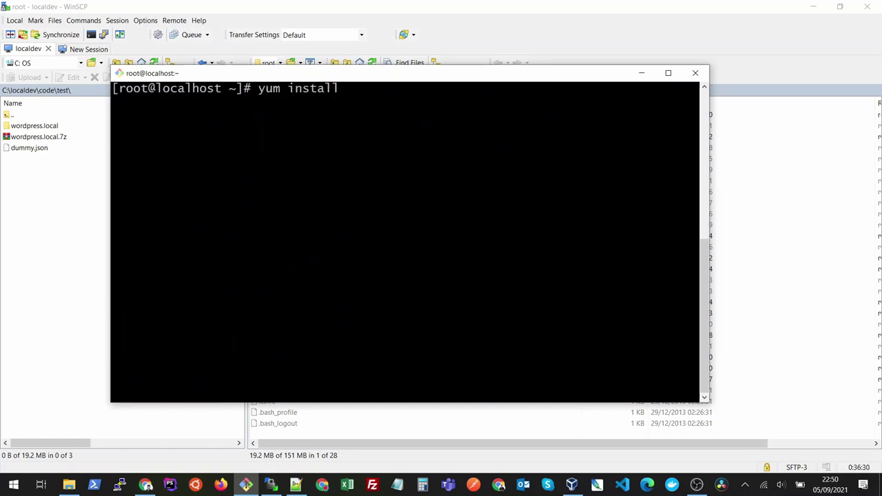
pyautogui.write(' p7zip')
pyautogui.moveTo(344, 87); pyautogui.dragTo(385, 88)
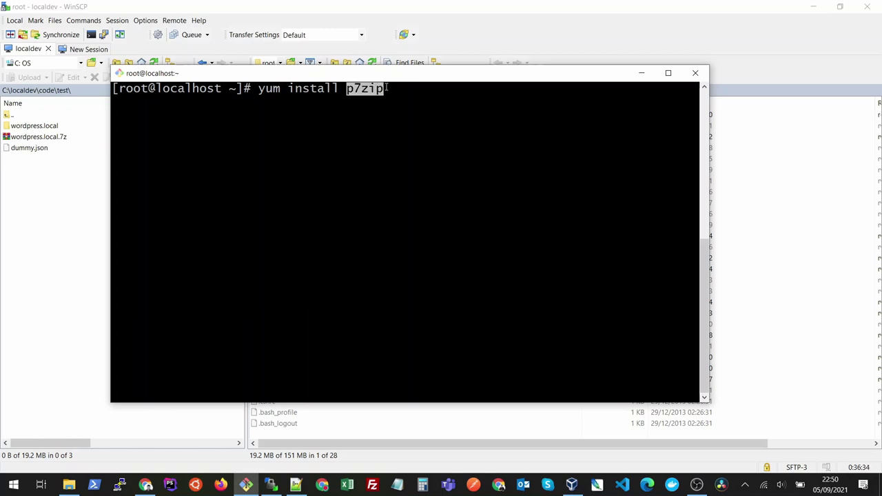
pyautogui.click(423, 131)
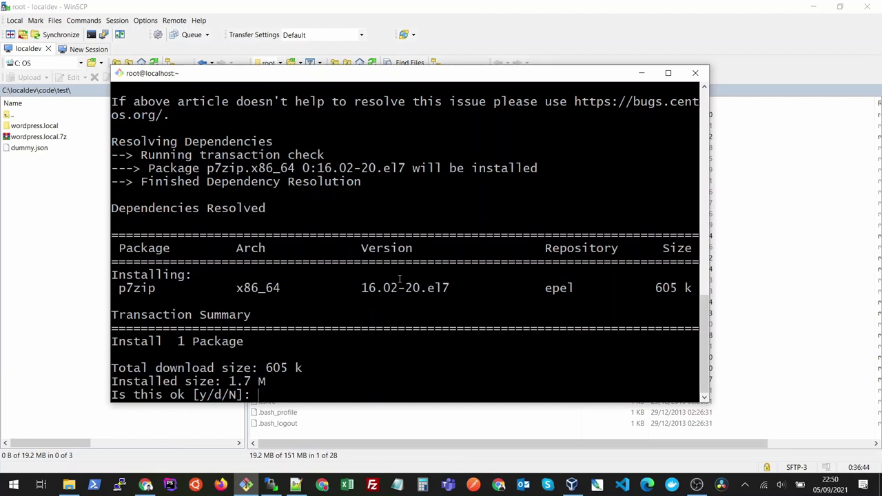
pyautogui.write('y')
pyautogui.press('Return')
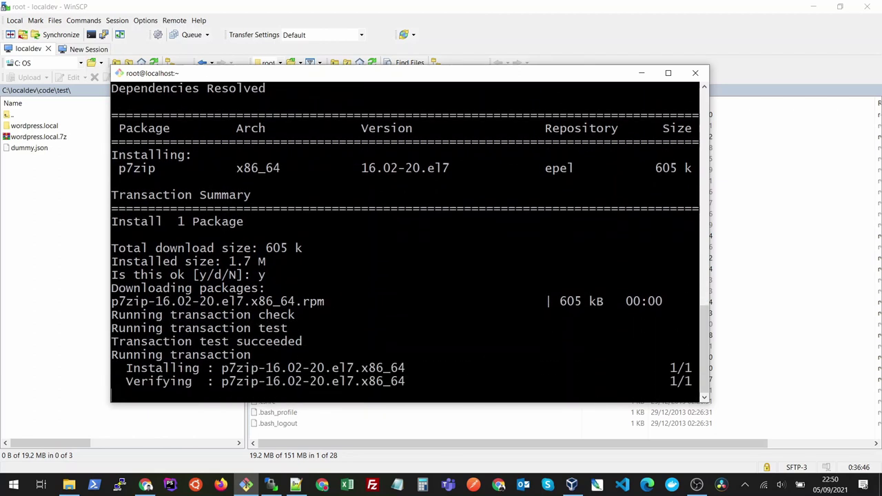
# Clear the terminal and list the home directory with ls -lh, highlighting wordpress.local.7z
pyautogui.write('clear')
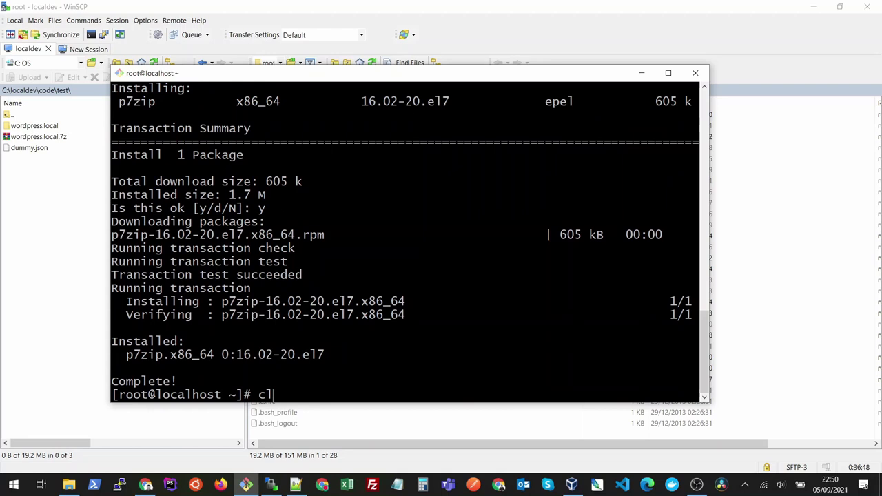
pyautogui.press('Return')
pyautogui.write('ls')
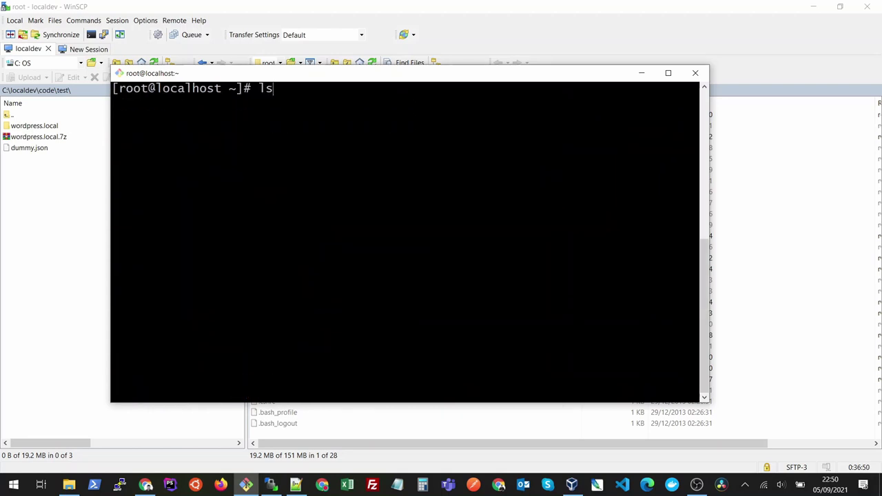
pyautogui.write(' -lh')
pyautogui.press('Return')
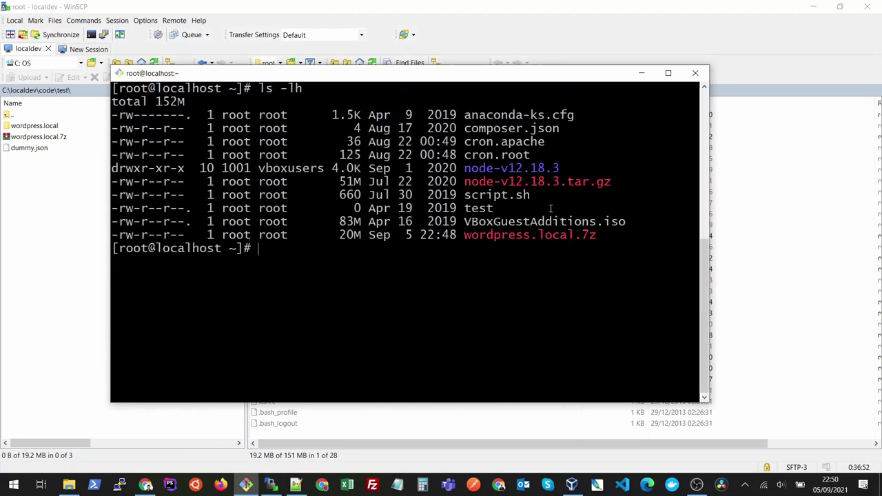
pyautogui.moveTo(465, 235); pyautogui.dragTo(580, 235)
pyautogui.click(528, 254)
# Extract with 7za x wordpress.local.7z and confirm the new wordpress.local folder via ls -lh
pyautogui.write('7za x wor')
pyautogui.press('Tab')
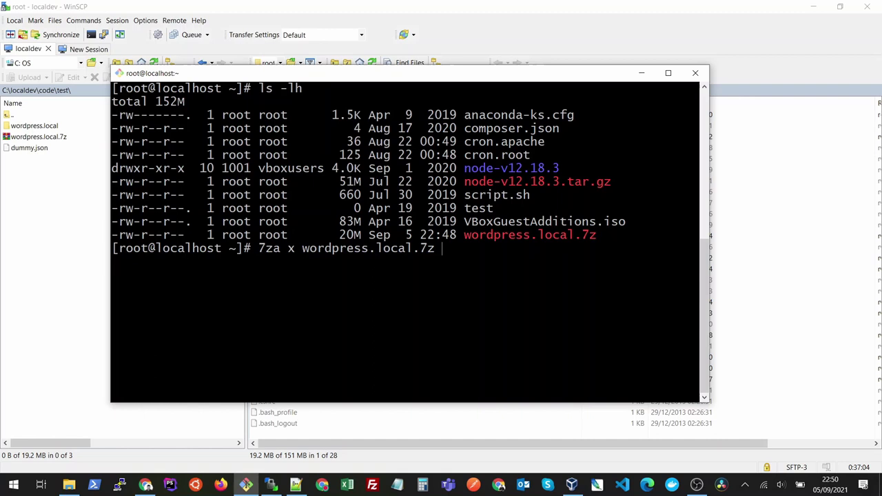
pyautogui.press('Return')
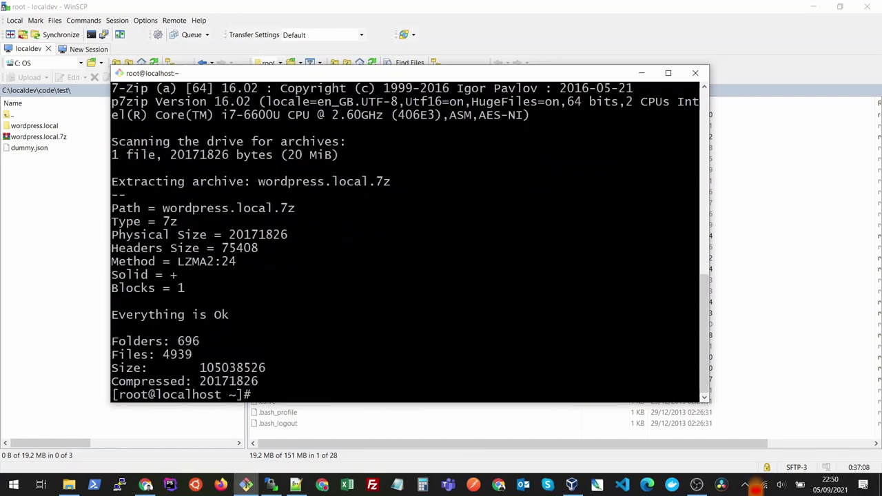
pyautogui.write('ls -lh')
pyautogui.press('Return')
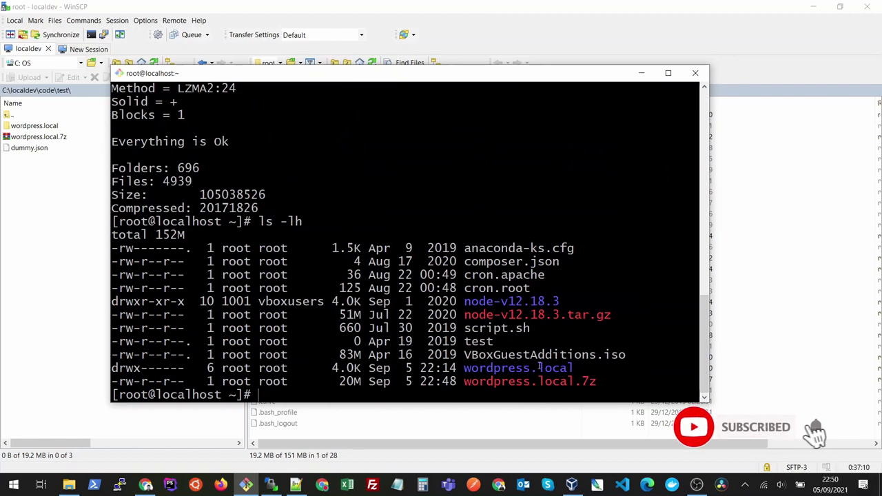
pyautogui.moveTo(463, 368); pyautogui.dragTo(571, 366)
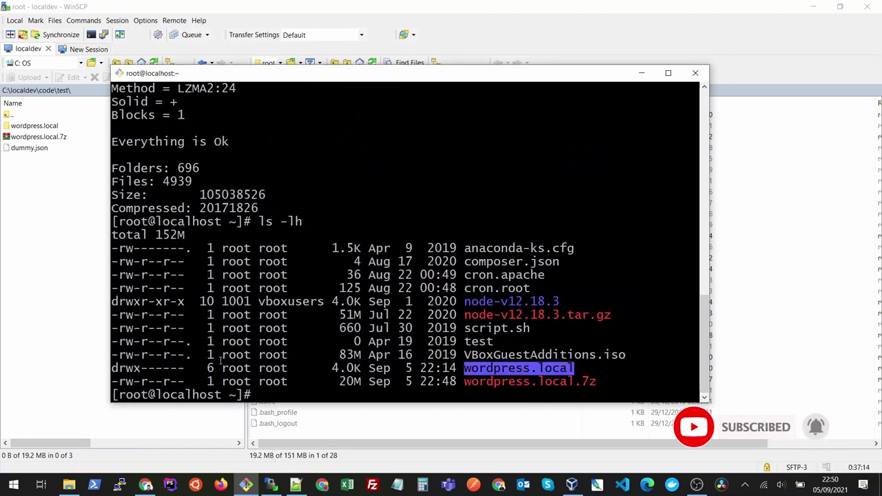
pyautogui.click(323, 368)
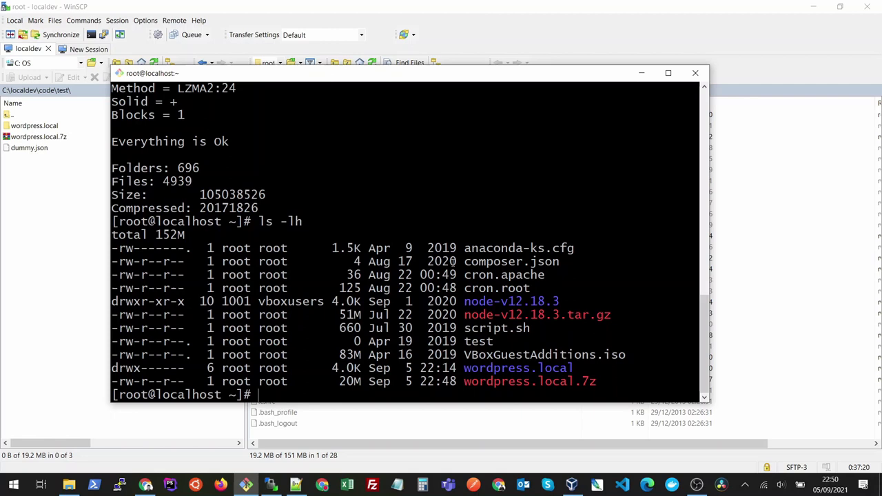
pyautogui.moveTo(465, 369); pyautogui.dragTo(571, 365)
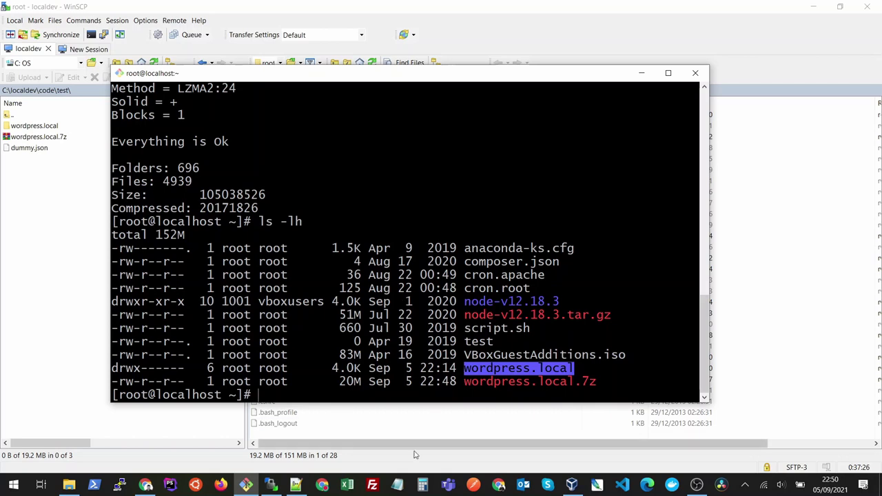
# Refresh WinSCP's /root listing and delete wordpress.local.7z there, keeping the wordpress.local folder
pyautogui.click(768, 308)
pyautogui.rightClick(797, 236)
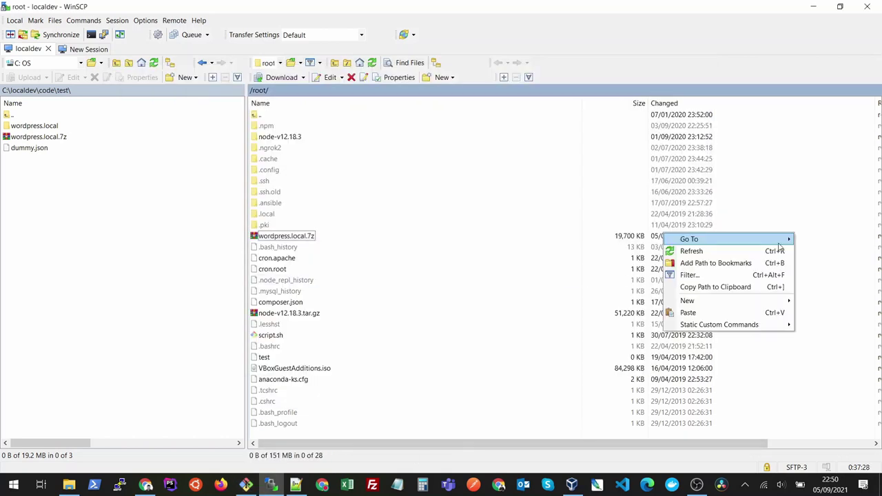
pyautogui.click(762, 251)
pyautogui.click(262, 115)
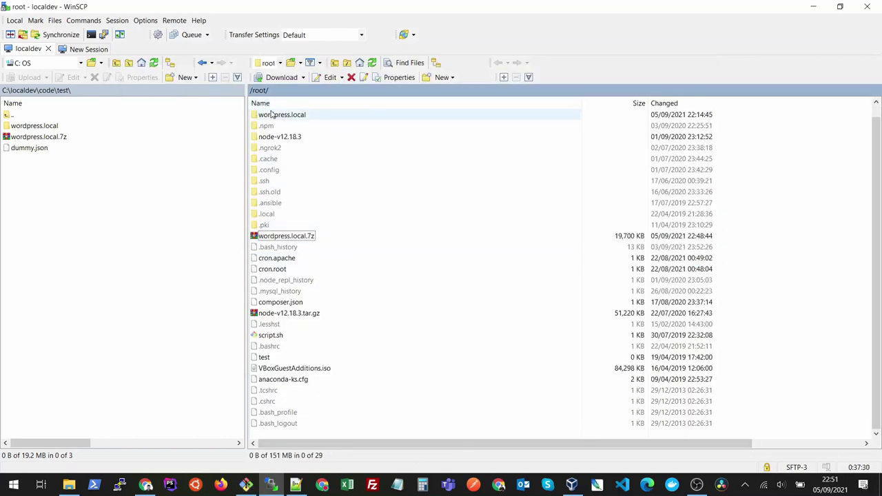
pyautogui.click(281, 237)
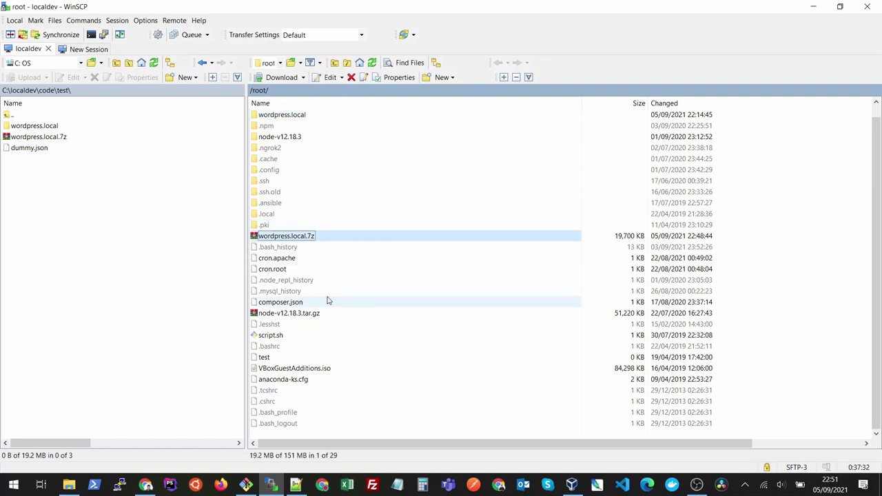
pyautogui.press('Delete')
pyautogui.press('Return')
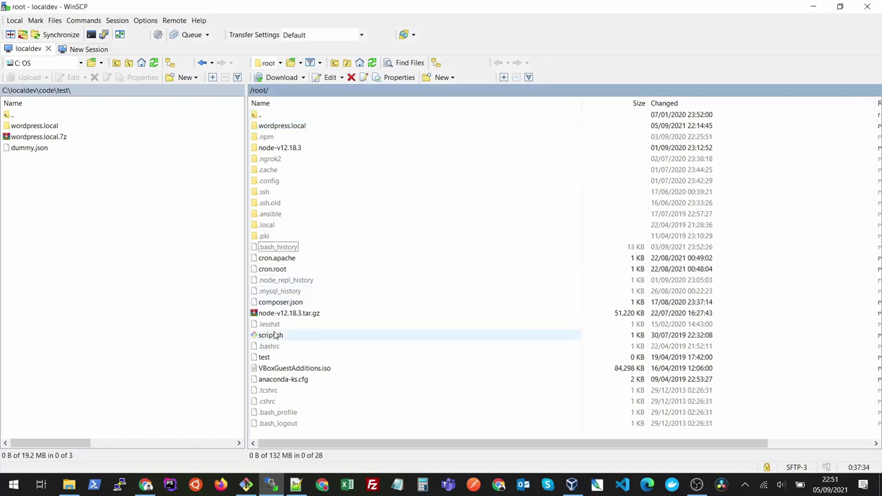
pyautogui.click(246, 485)
# Run 7za a wordpress.local.7z wordpress.local to re-archive the extracted folder
pyautogui.click(475, 289)
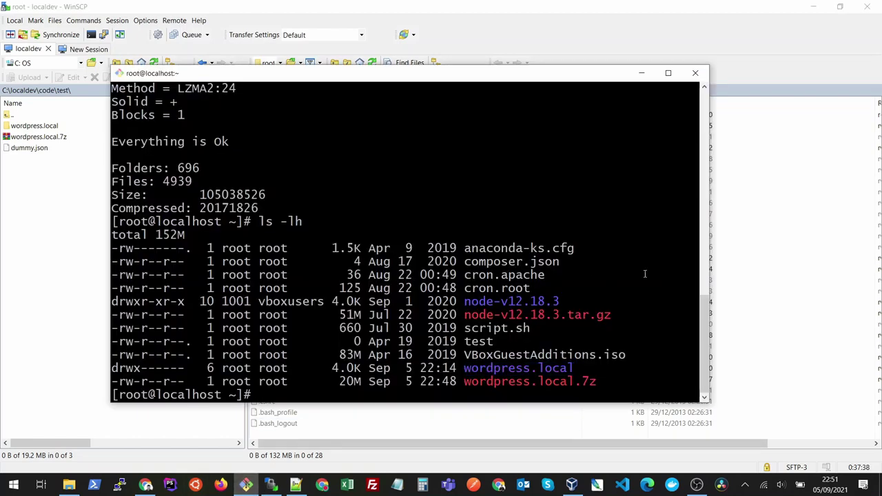
pyautogui.write('7za a wordpress.local.7z word')
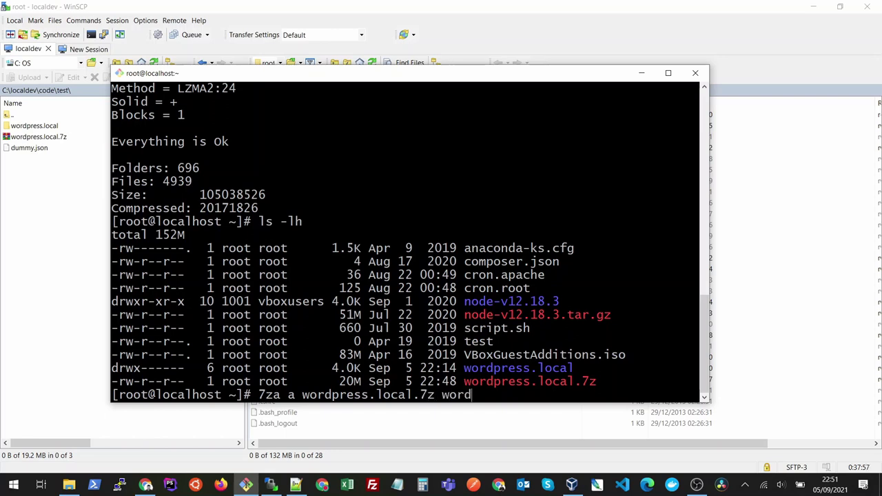
pyautogui.press('Tab')
pyautogui.write('/')
pyautogui.moveTo(303, 394); pyautogui.dragTo(553, 394)
pyautogui.click(449, 396)
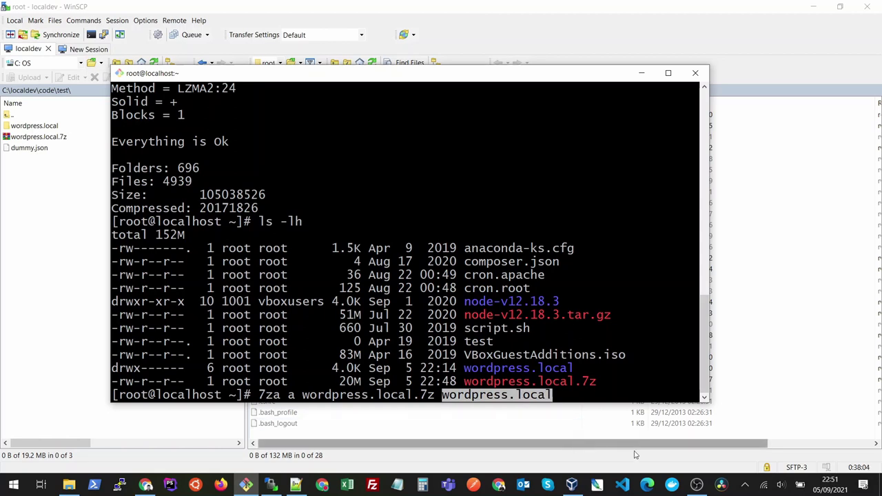
pyautogui.hotkey('ctrl', 'c')
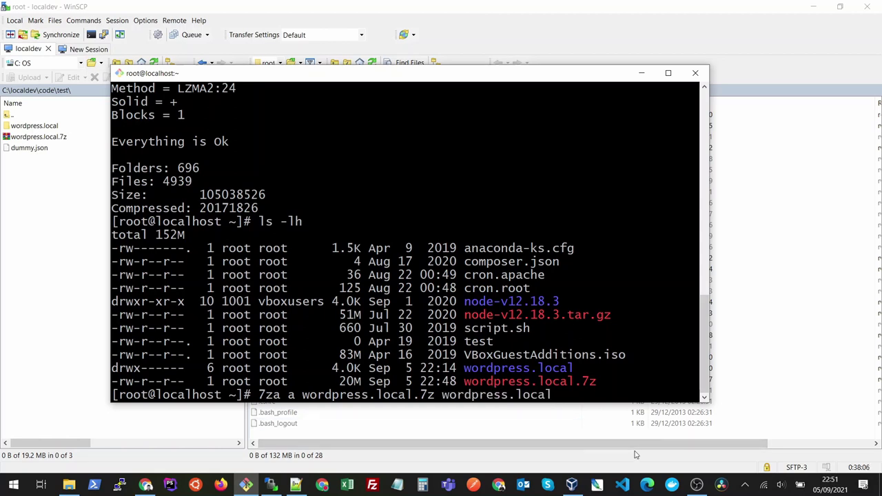
pyautogui.press('Return')
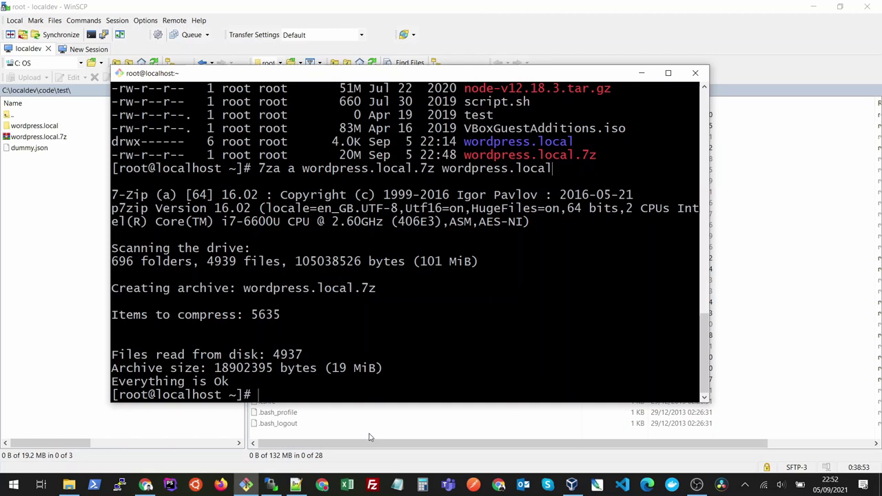
# Run ls -lh to confirm the new 19M wordpress.local.7z
pyautogui.write('ls -lh')
pyautogui.press('Return')
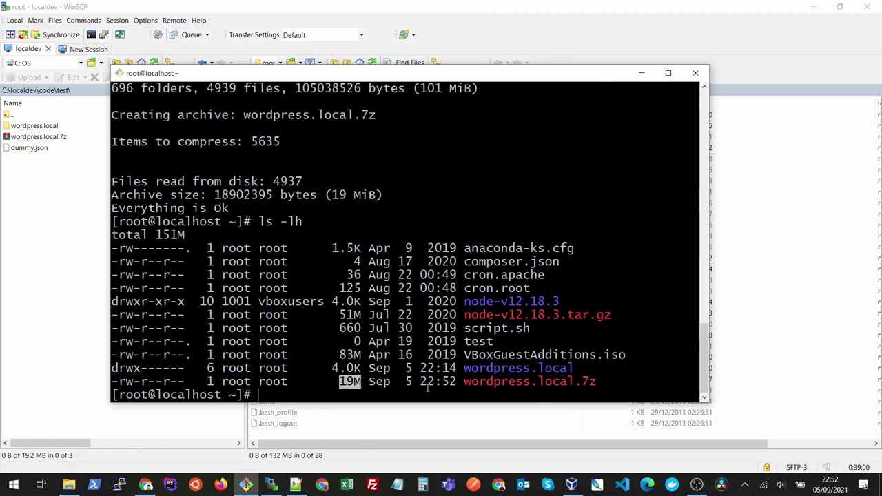
pyautogui.moveTo(464, 381); pyautogui.dragTo(581, 381)
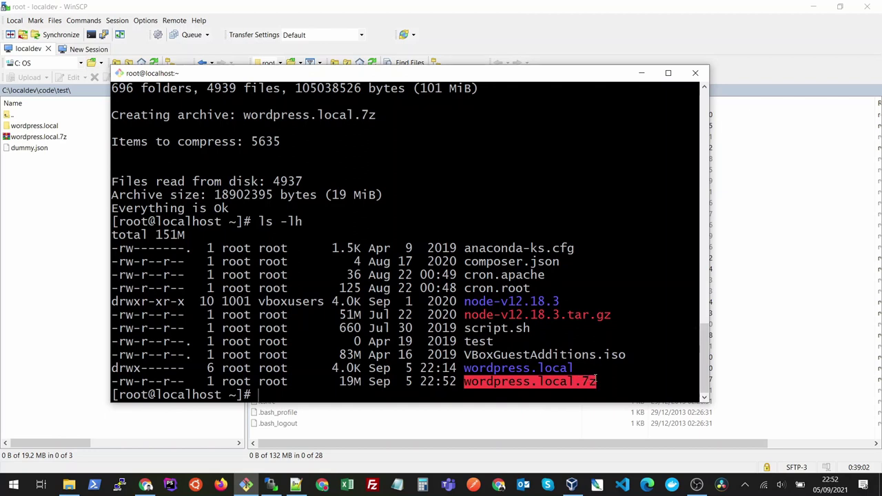
pyautogui.click(527, 384)
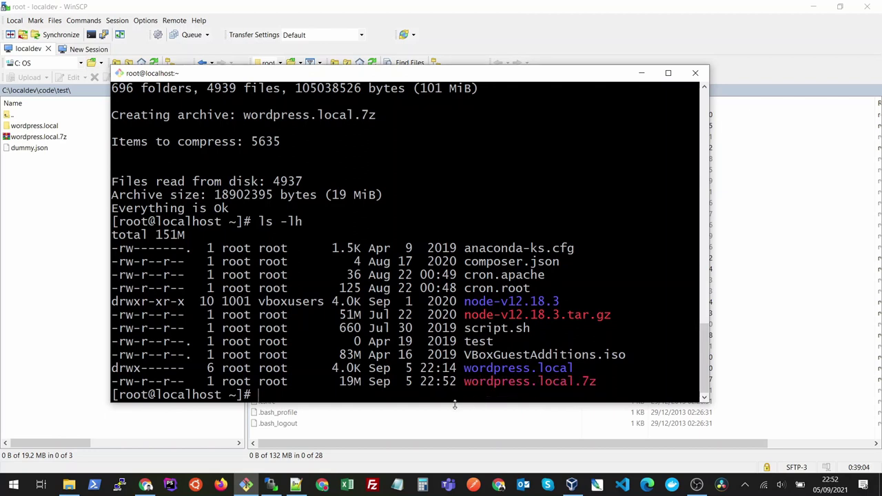